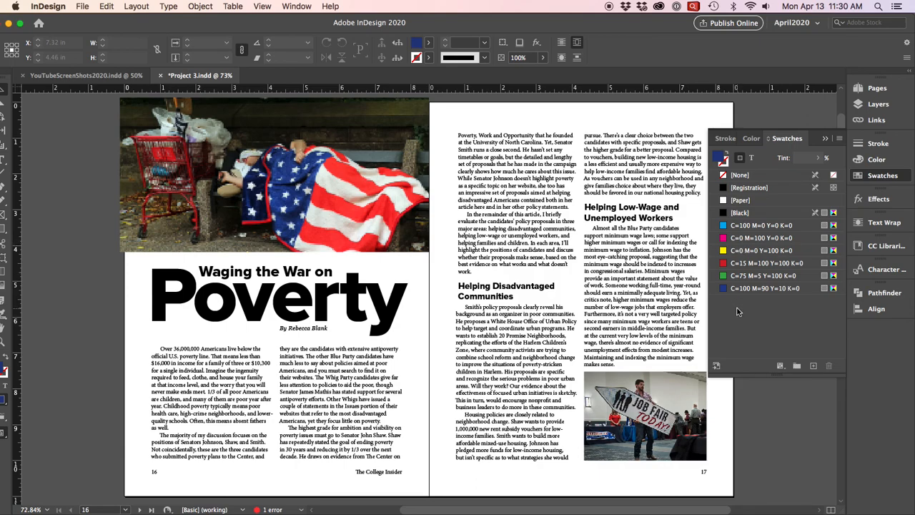
- Create a new color swatch from the PANTONE+ Solid Coated library using PANTONE 202 C
click(840, 139)
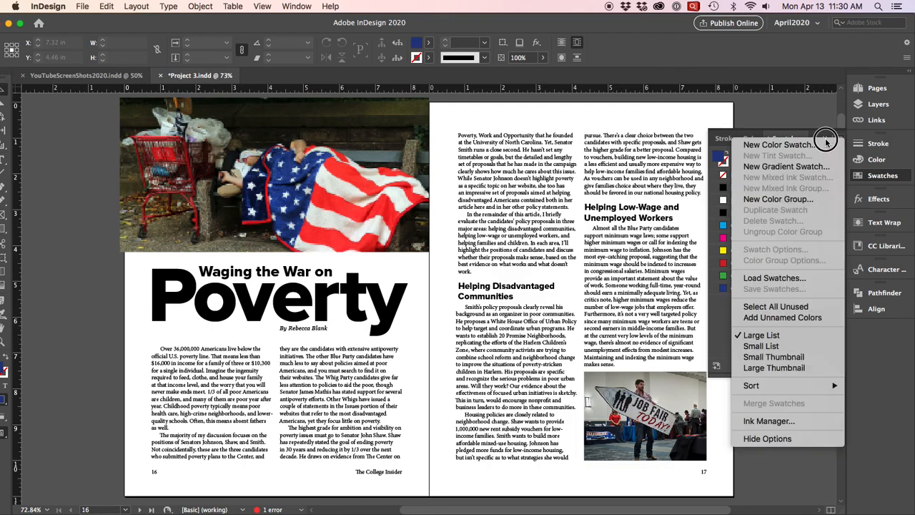
click(786, 144)
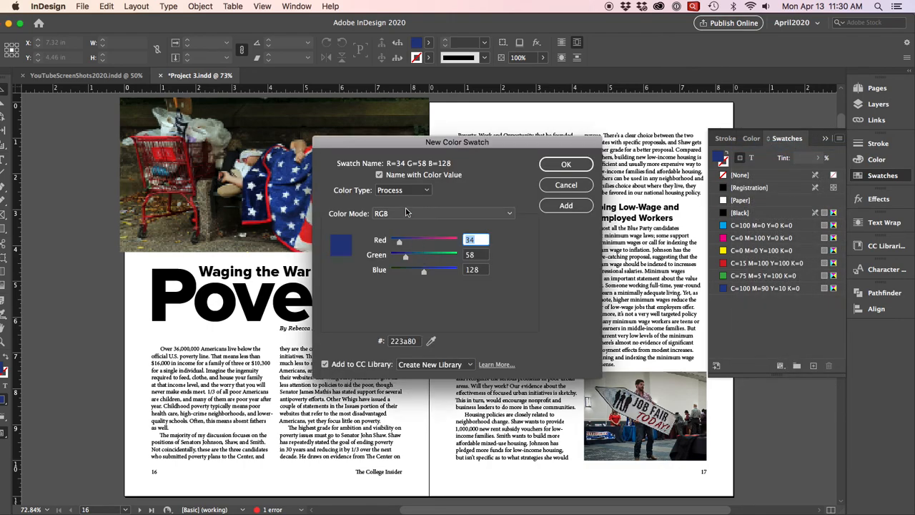
click(407, 213)
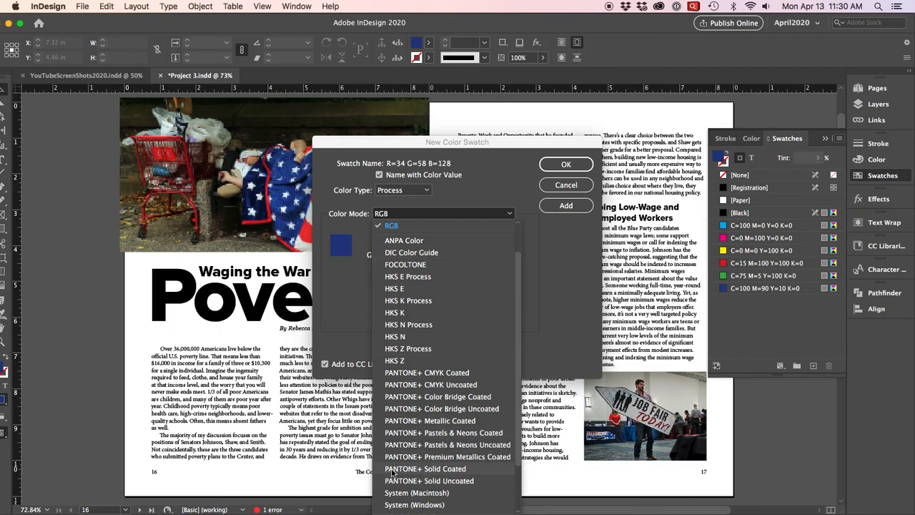
click(445, 468)
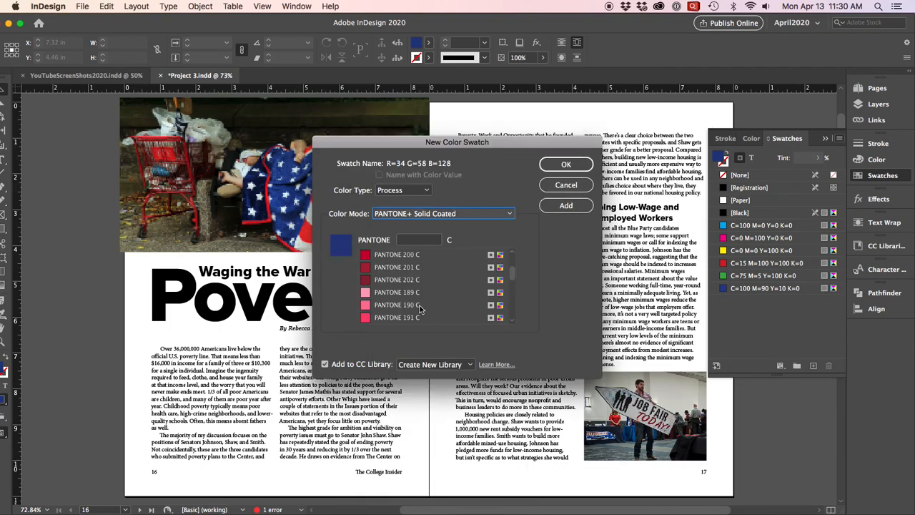
click(410, 241)
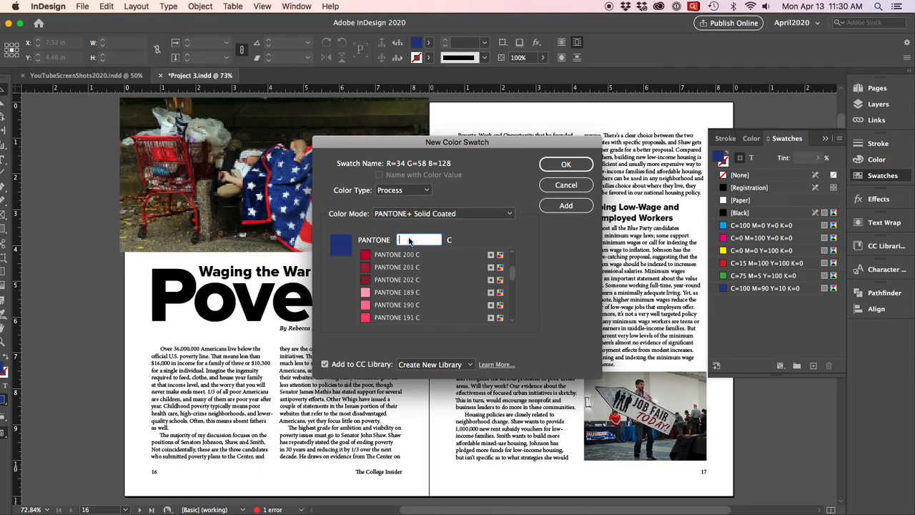
text(201)
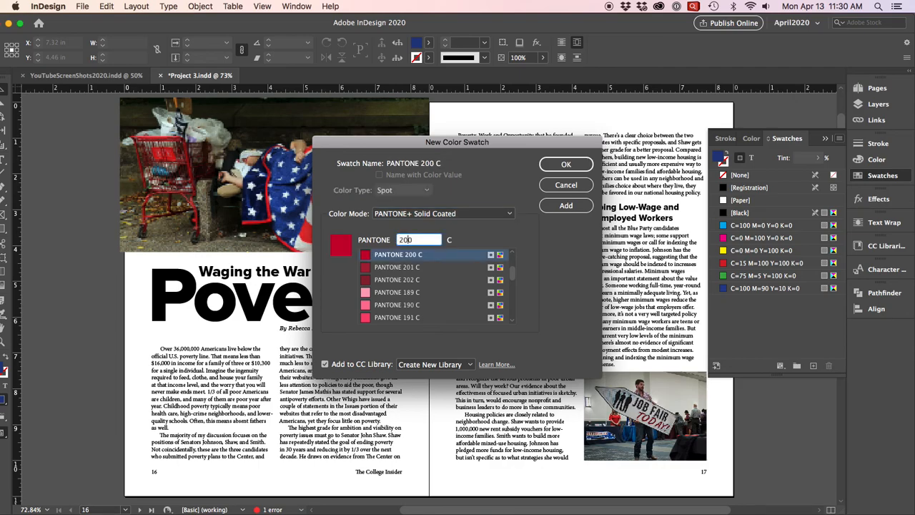
key(BackSpace)
text(2)
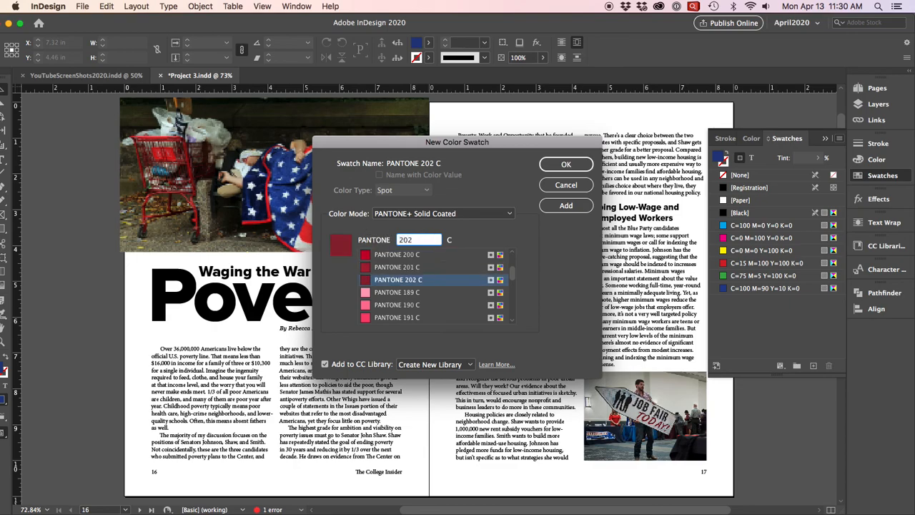
click(564, 164)
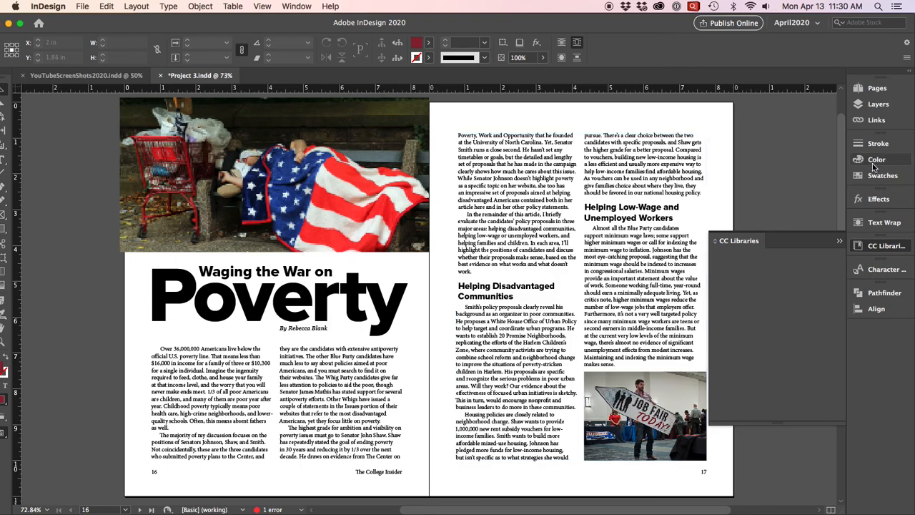
- Try the PANTONE 202 C swatch on the "Poverty" headline text, and undo the coloring
click(901, 176)
click(883, 178)
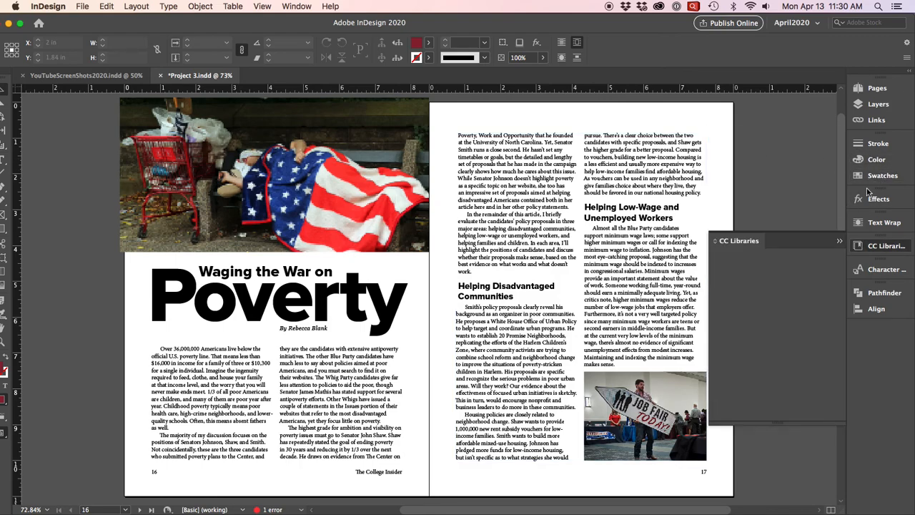
click(885, 175)
click(286, 288)
double_click(296, 288)
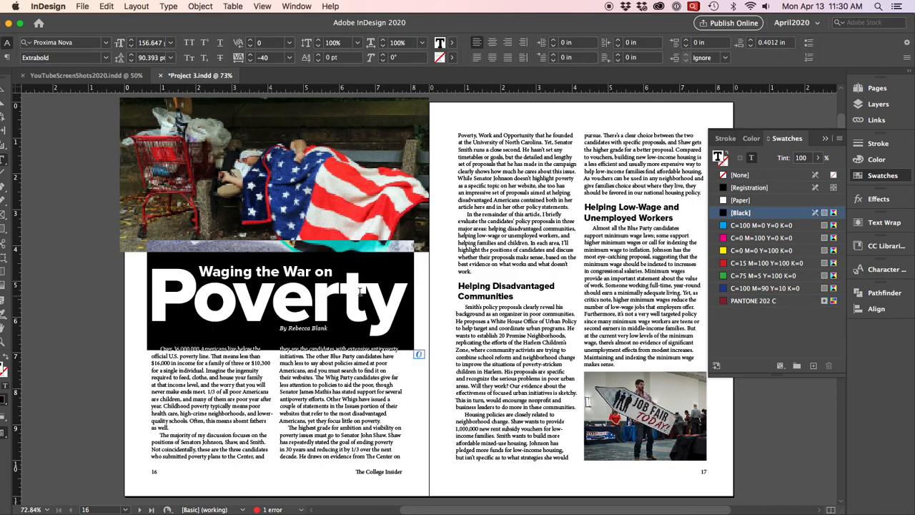
click(755, 300)
click(70, 265)
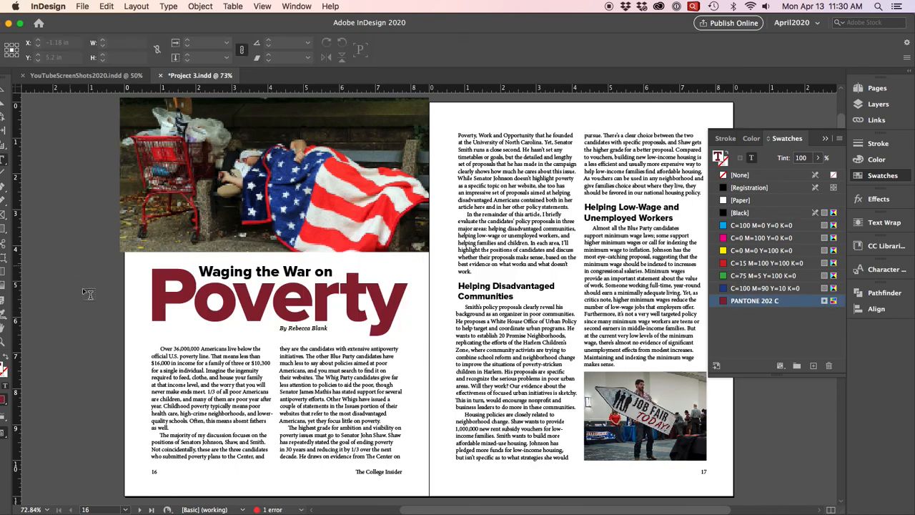
key(super+a)
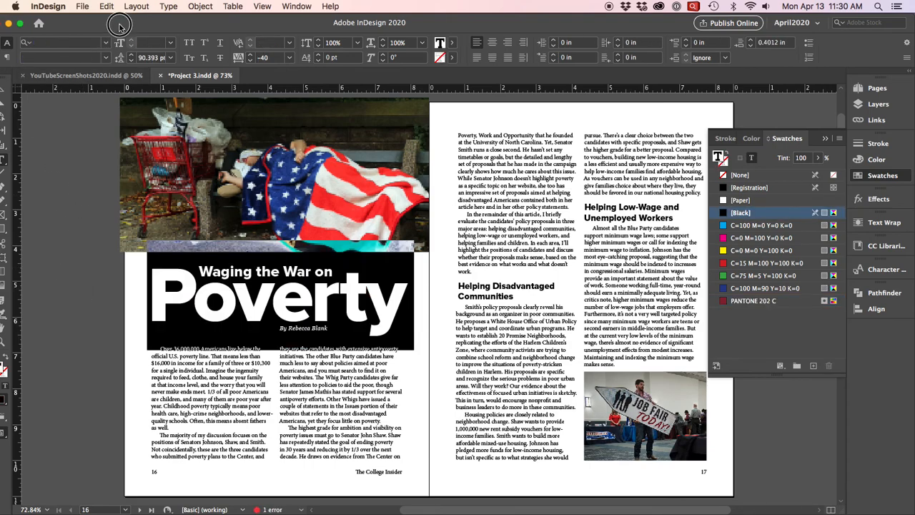
- With nothing selected, sample a dark background tone and the shopping cart's red from the page 16 photo with the Eyedropper
drag(115, 25, 133, 22)
click(18, 90)
click(96, 135)
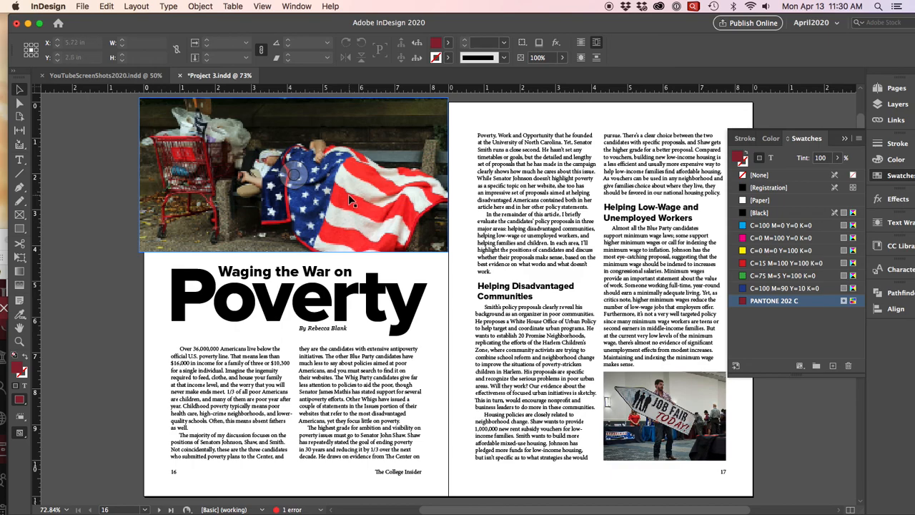
drag(20, 312, 68, 339)
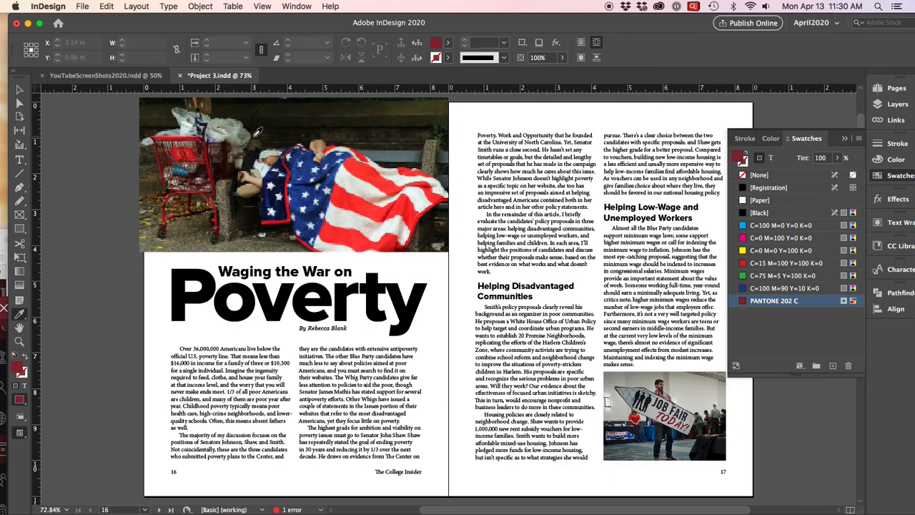
click(279, 107)
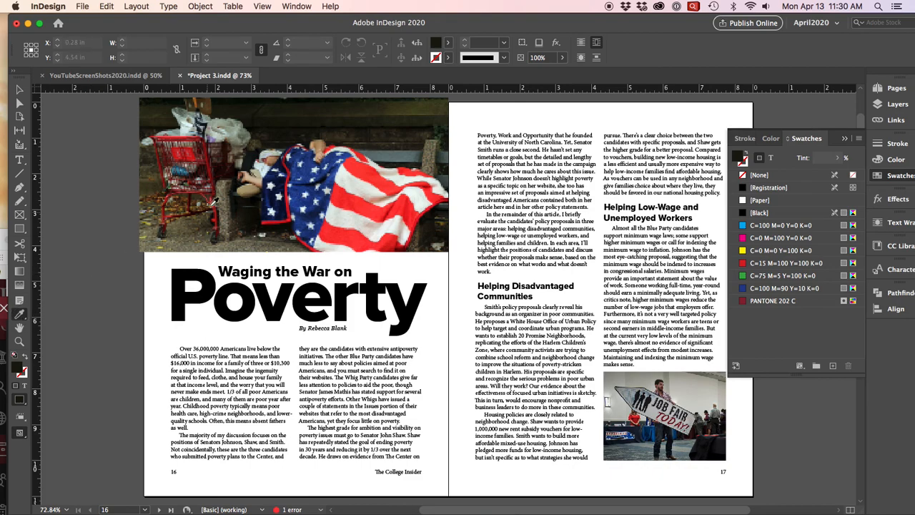
click(170, 202)
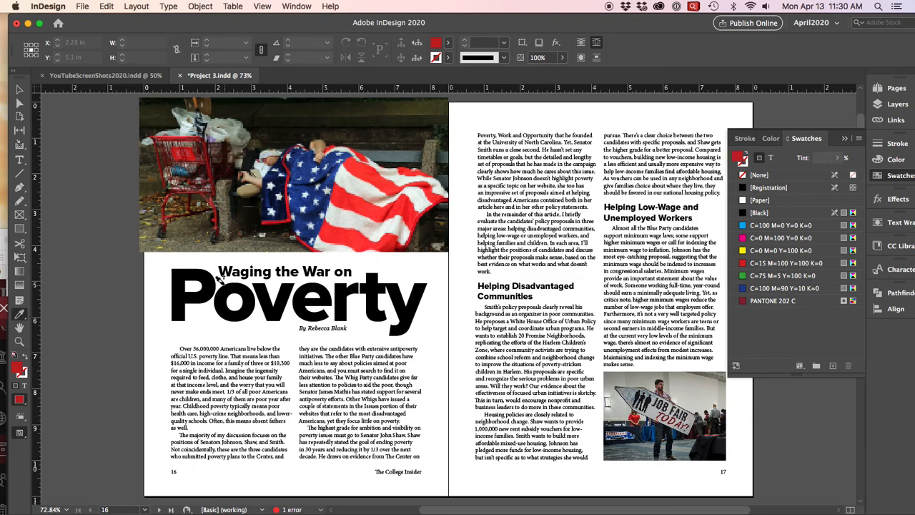
- Generate a color theme from the page 16 photo with the Color Theme Tool and move the theme strip beside the headline
click(20, 316)
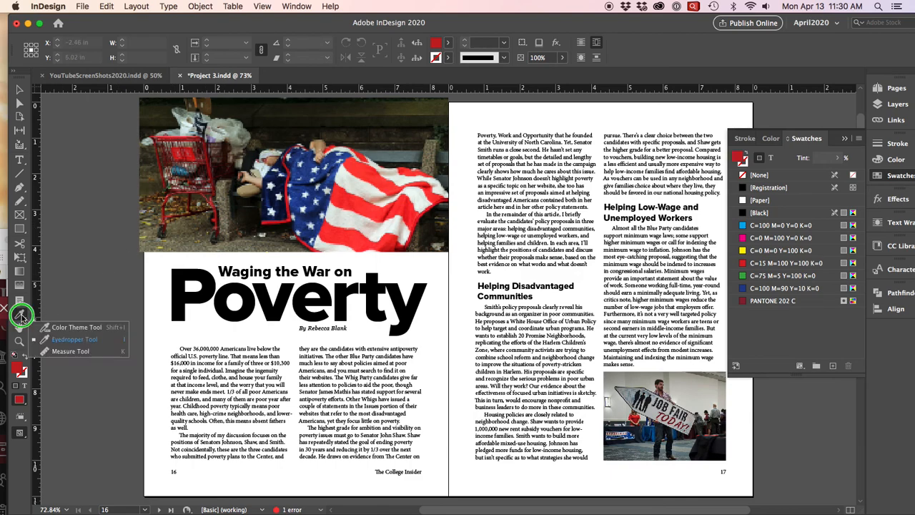
click(101, 328)
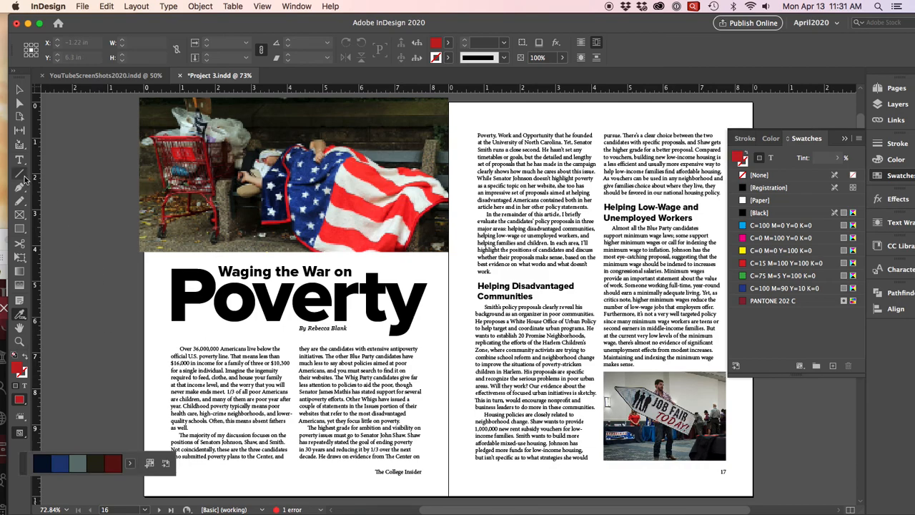
click(300, 186)
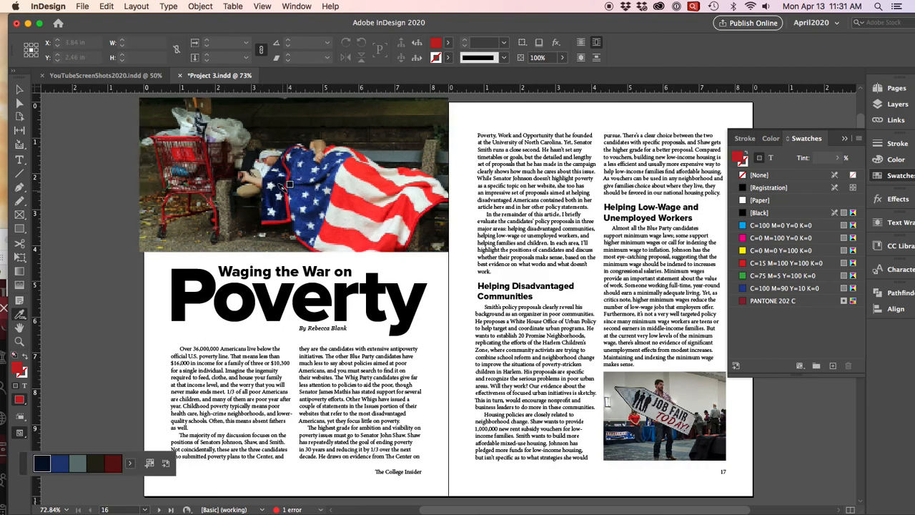
drag(22, 471, 62, 299)
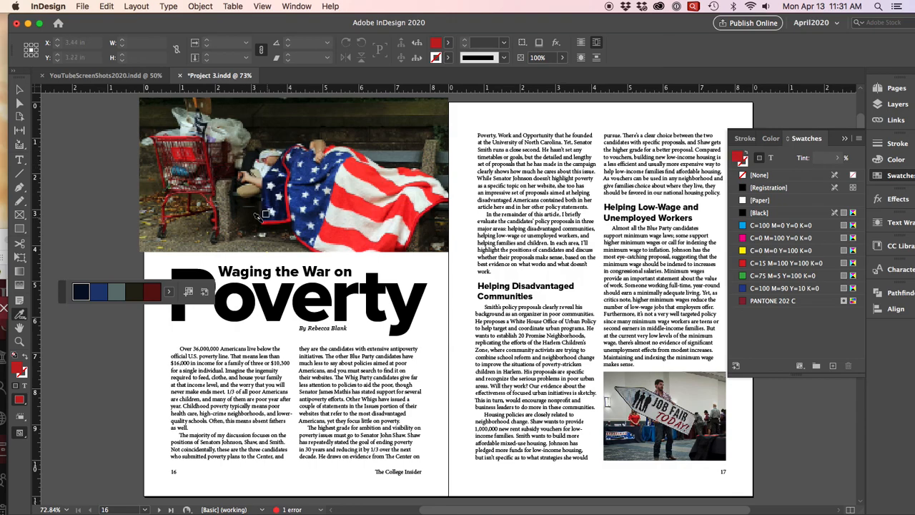
- Choose the Deep variant of the photo's color theme and add it to the document's swatches
click(171, 292)
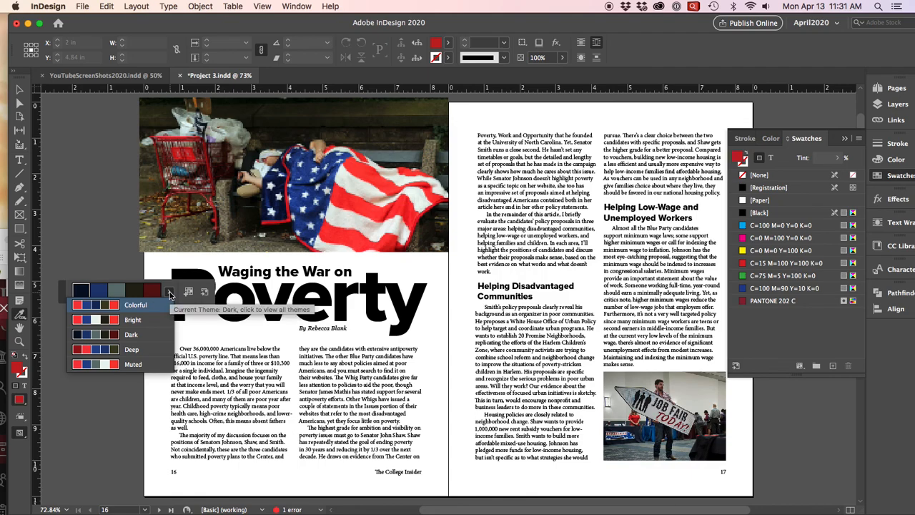
click(114, 350)
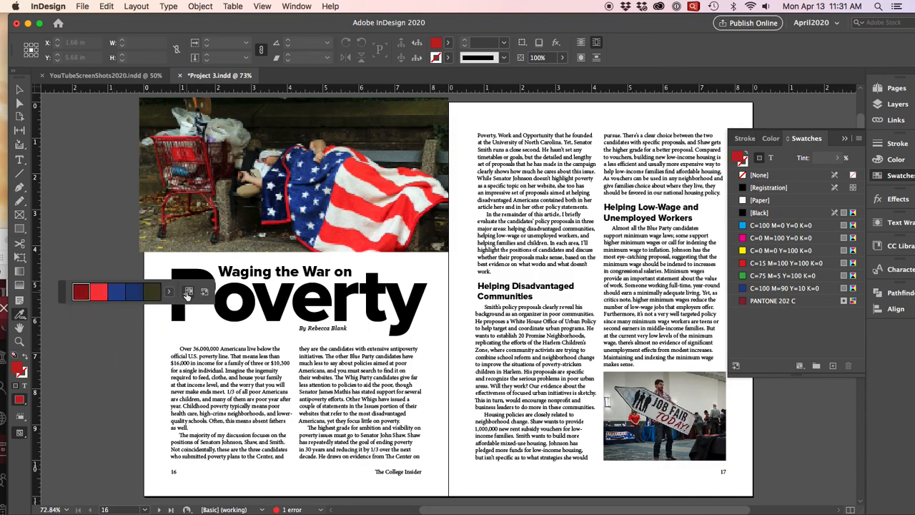
click(188, 292)
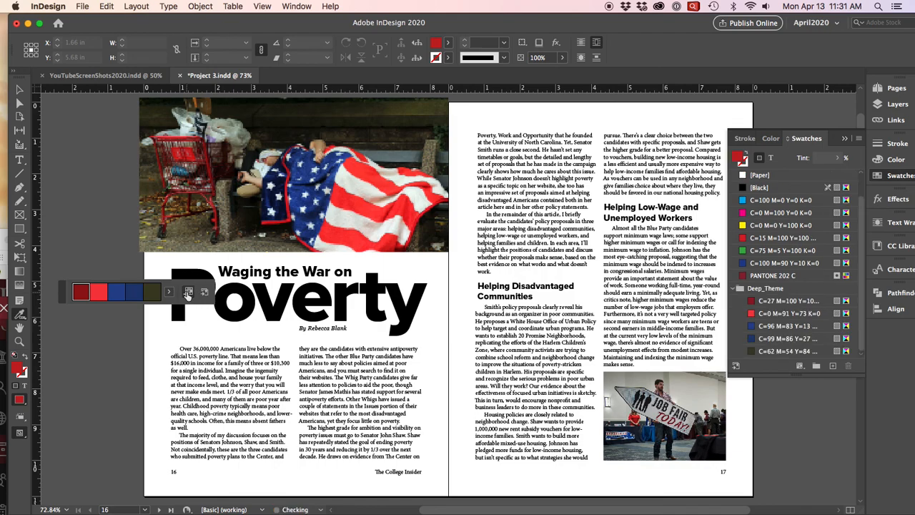
drag(786, 312, 709, 299)
- Color the "Poverty" headline text with the dark red C=27 M=100 swatch from Deep_Theme
click(19, 89)
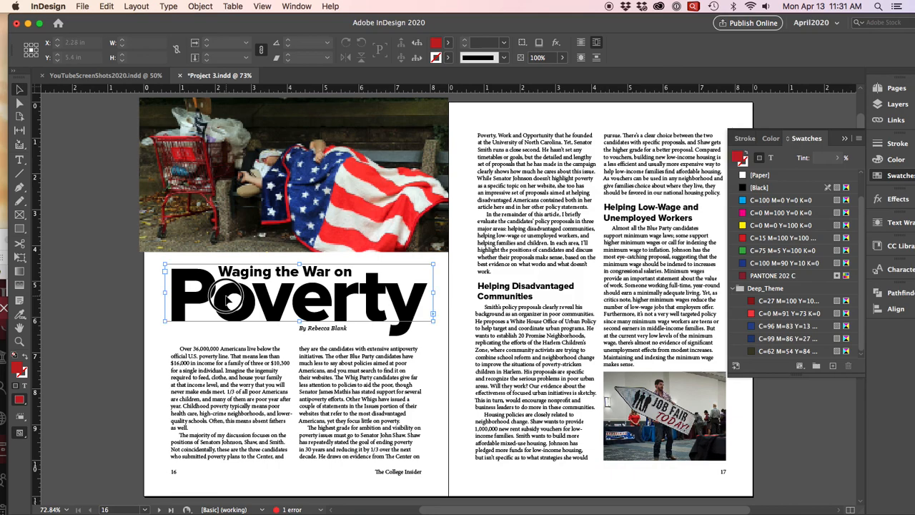
double_click(227, 299)
key(super+a)
click(788, 301)
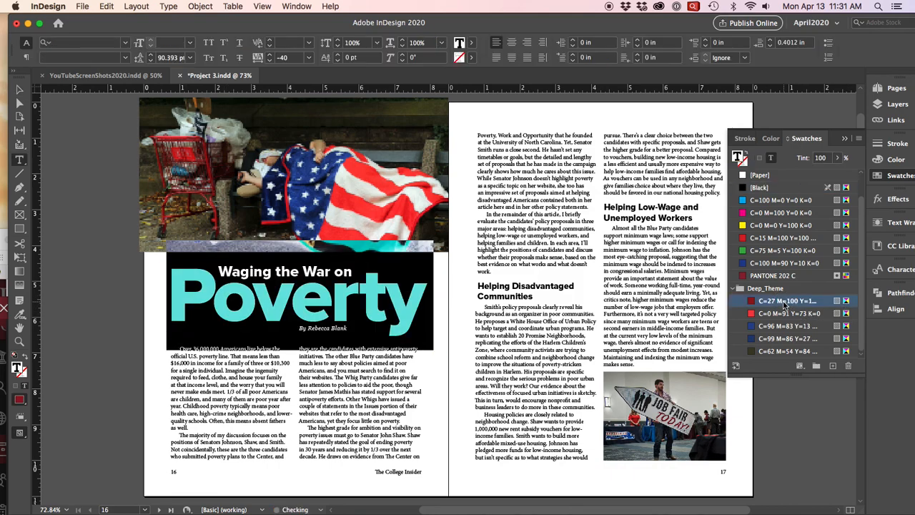
- Color the "Waging the War on" line with the dark olive C=62 M=54 swatch from Deep_Theme and deselect it
double_click(325, 270)
triple_click(326, 271)
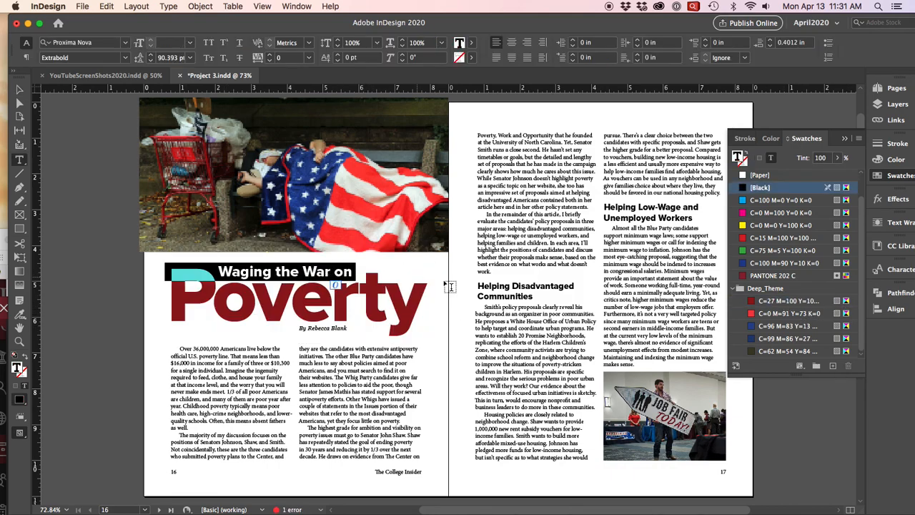
click(763, 350)
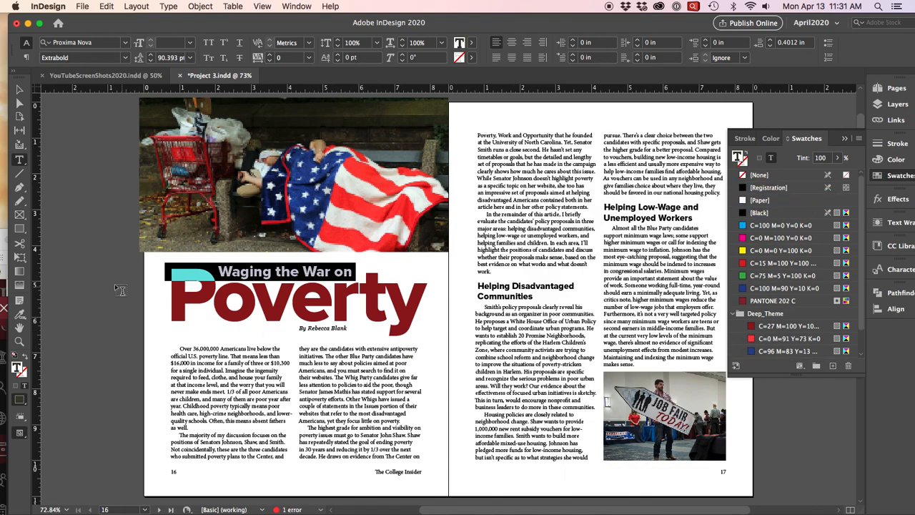
click(78, 289)
- Color the "Helping Disadvantaged Communities" subheading with the dark red C=27 M=100 swatch from Deep_Theme and put the swatches away
click(526, 285)
drag(543, 292, 453, 282)
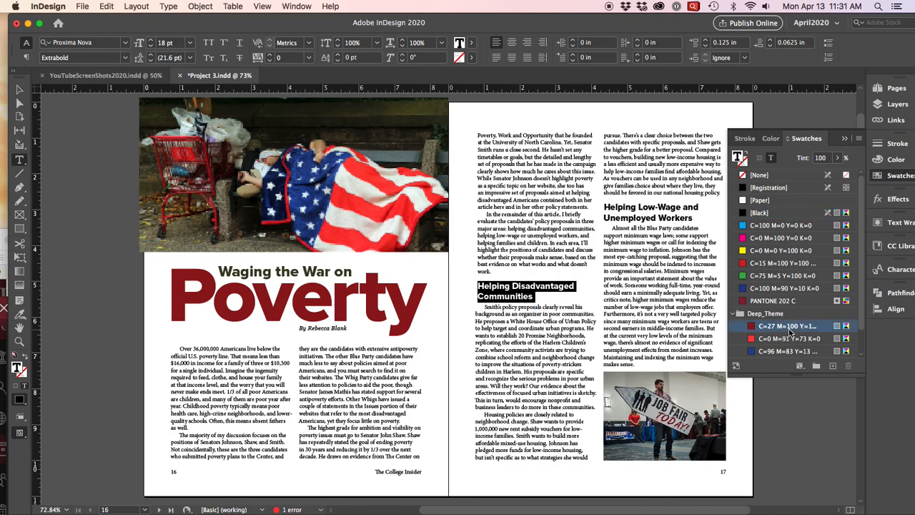
click(541, 296)
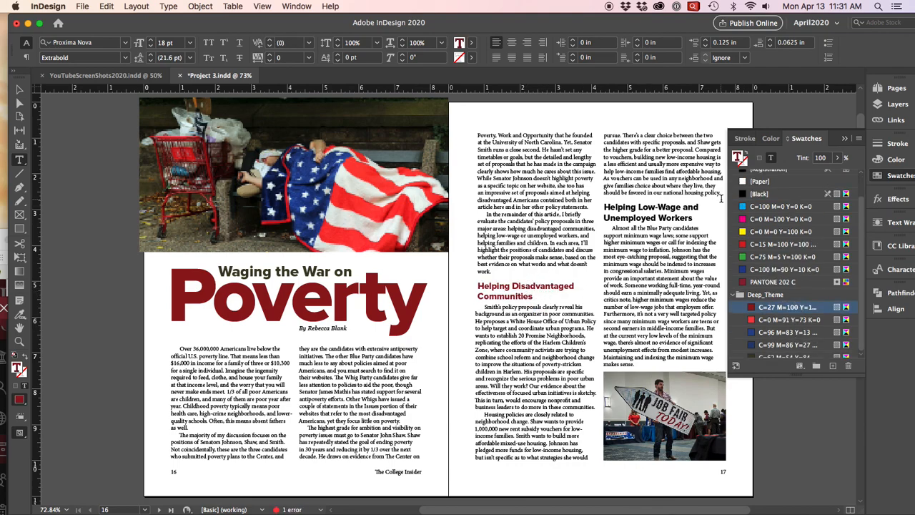
click(844, 138)
- Bring up the paragraph styles for the "Helping Disadvantaged Communities" subheading and place the list over page 17
triple_click(497, 286)
drag(498, 286, 514, 299)
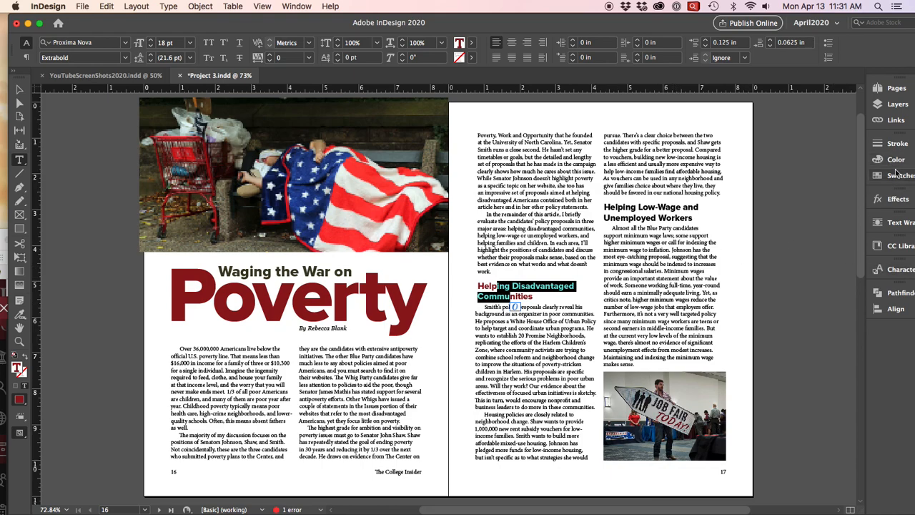
drag(661, 22, 605, 23)
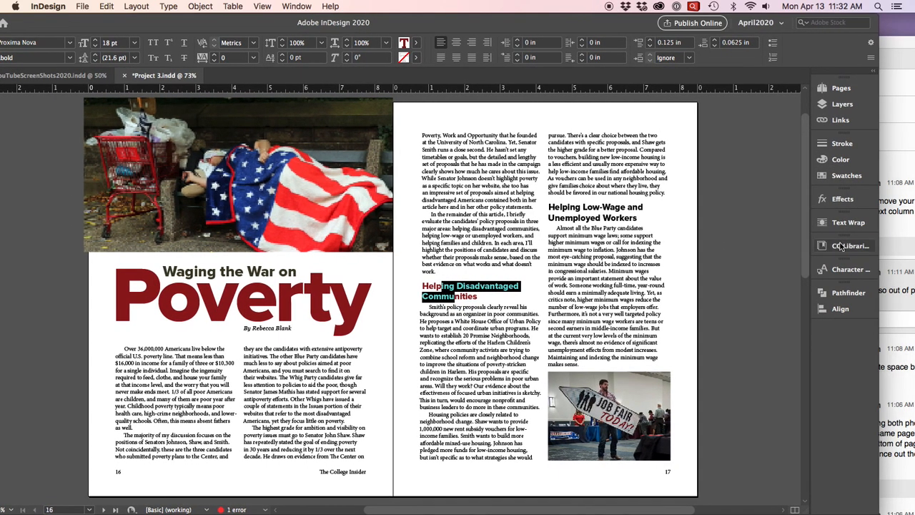
click(295, 6)
mouse_move(374, 254)
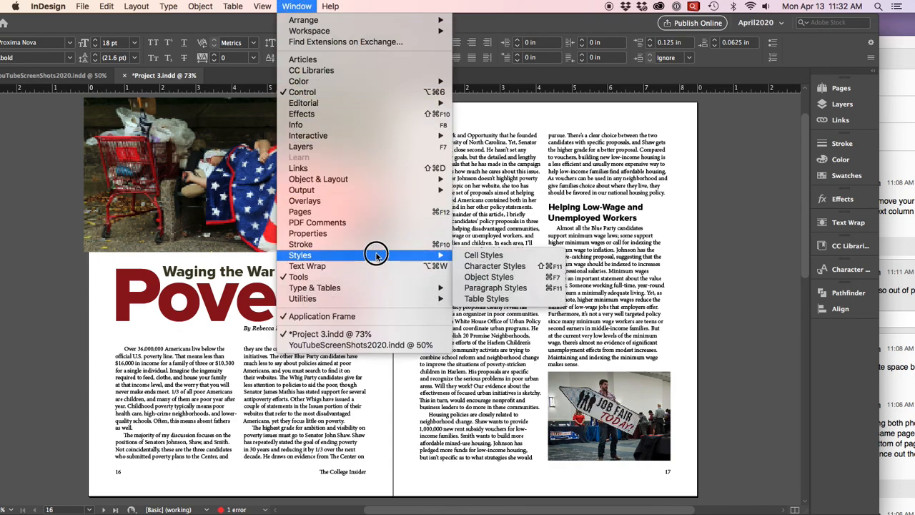
click(515, 290)
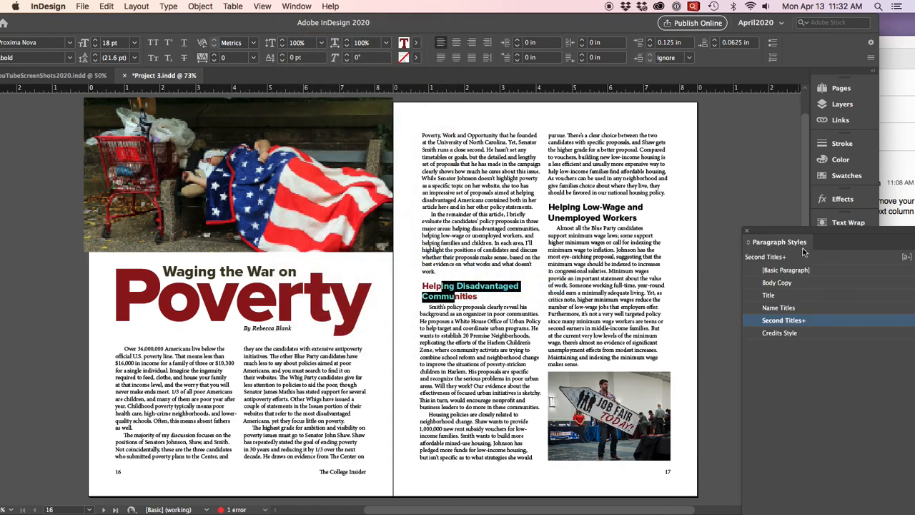
drag(822, 177, 664, 133)
- Redefine the Second Titles paragraph style from the fully selected red "Helping Disadvantaged Communities" subheading
click(448, 293)
drag(480, 297, 416, 286)
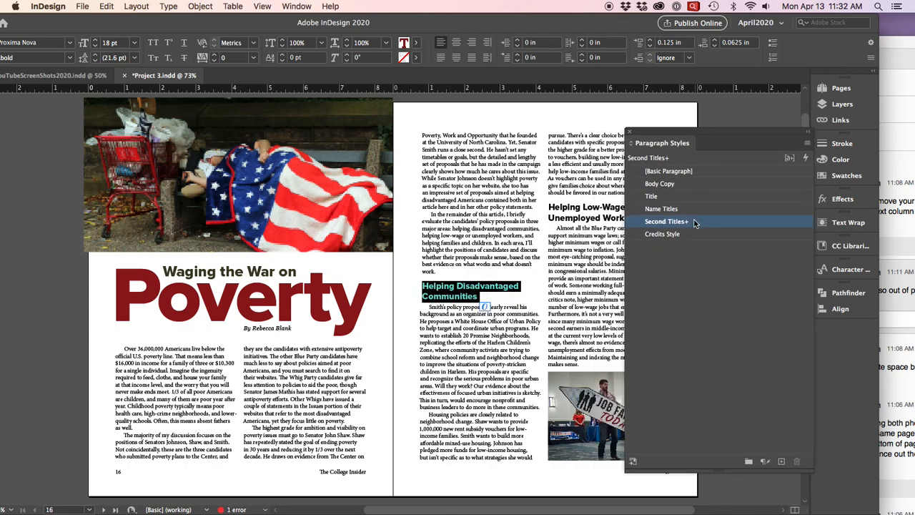
drag(687, 133, 715, 114)
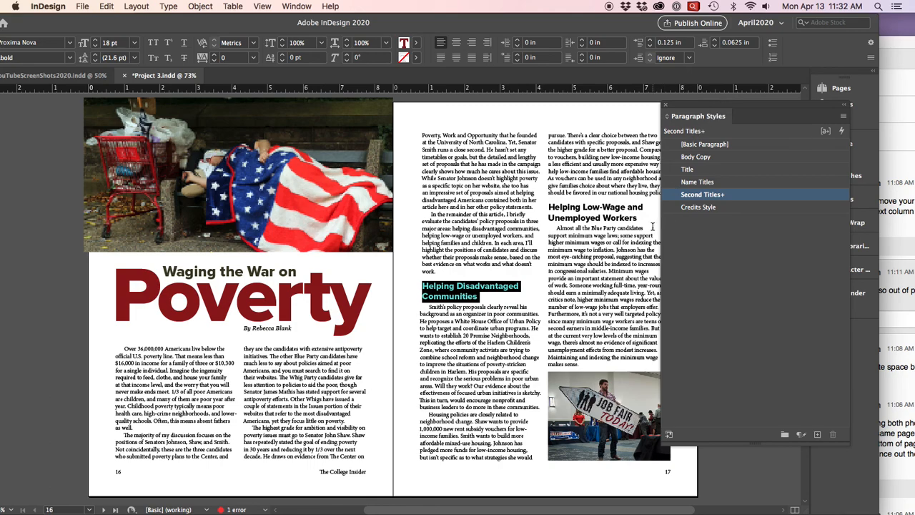
right_click(742, 198)
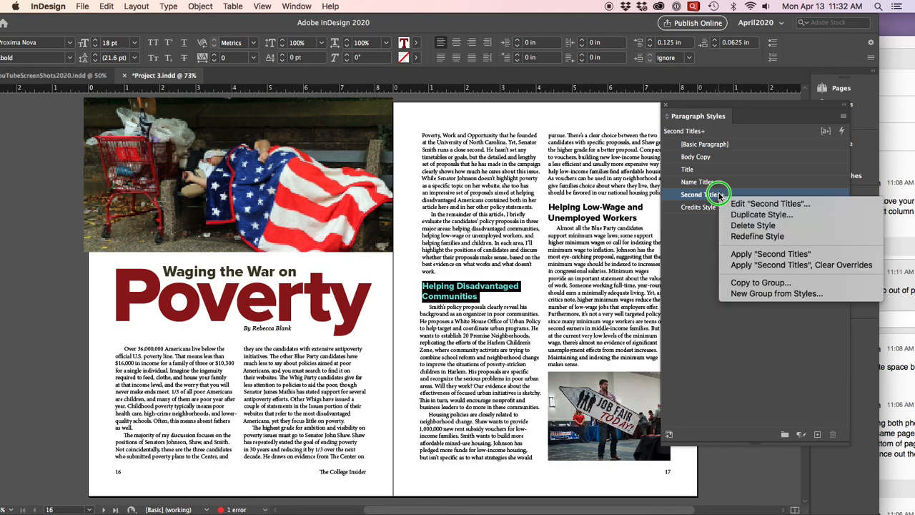
click(752, 237)
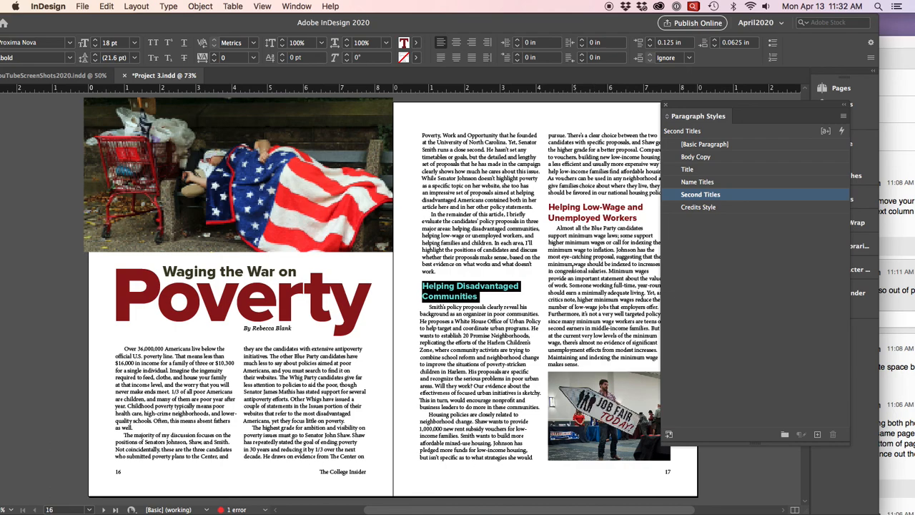
click(559, 262)
drag(242, 28, 296, 11)
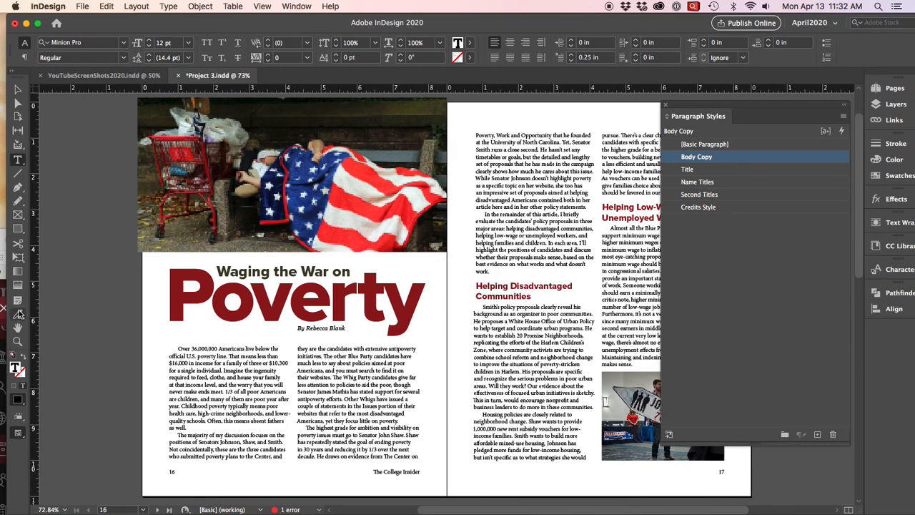